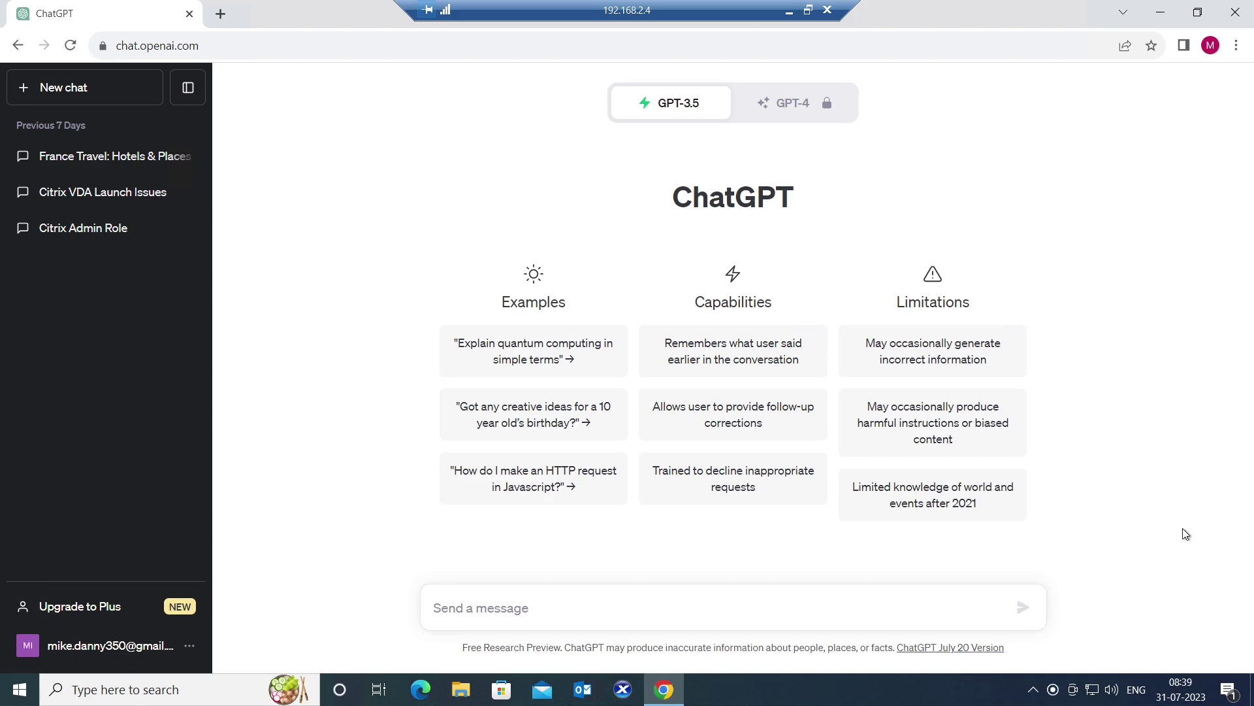
Write a new message saying you're new to Citrix Administration and asking what it's about in a few lines, fixing typos
click(480, 607)
text(I )
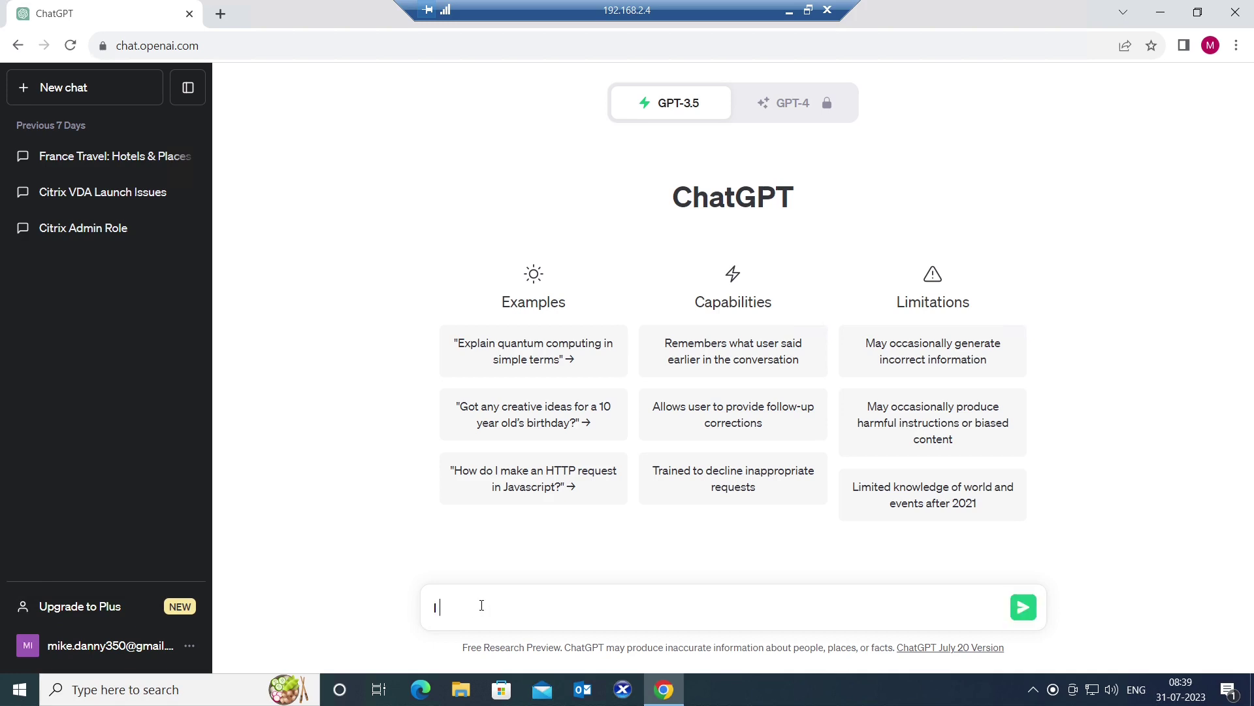
text(am qui)
text(te new to)
key(BackSpace)
key(BackSpace)
text(to Cit)
text(rix Admin)
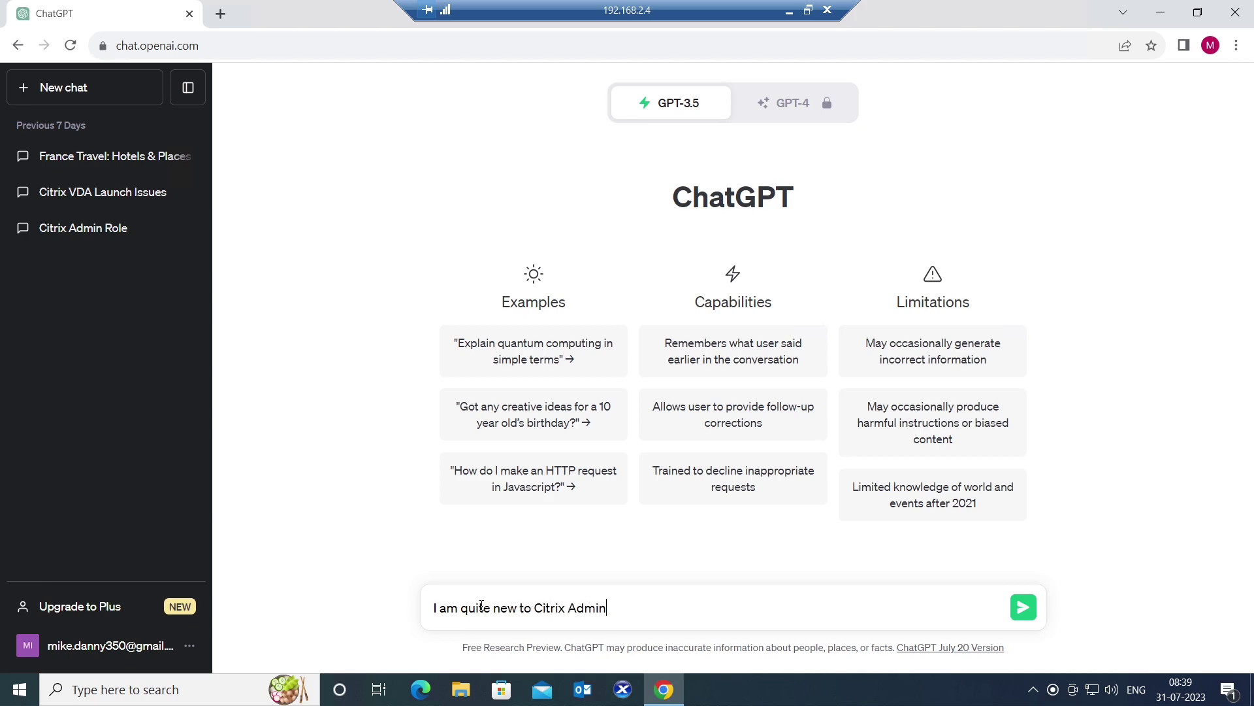
text(istration, )
text(and i W)
key(BackSpace)
text(am )
text(intre)
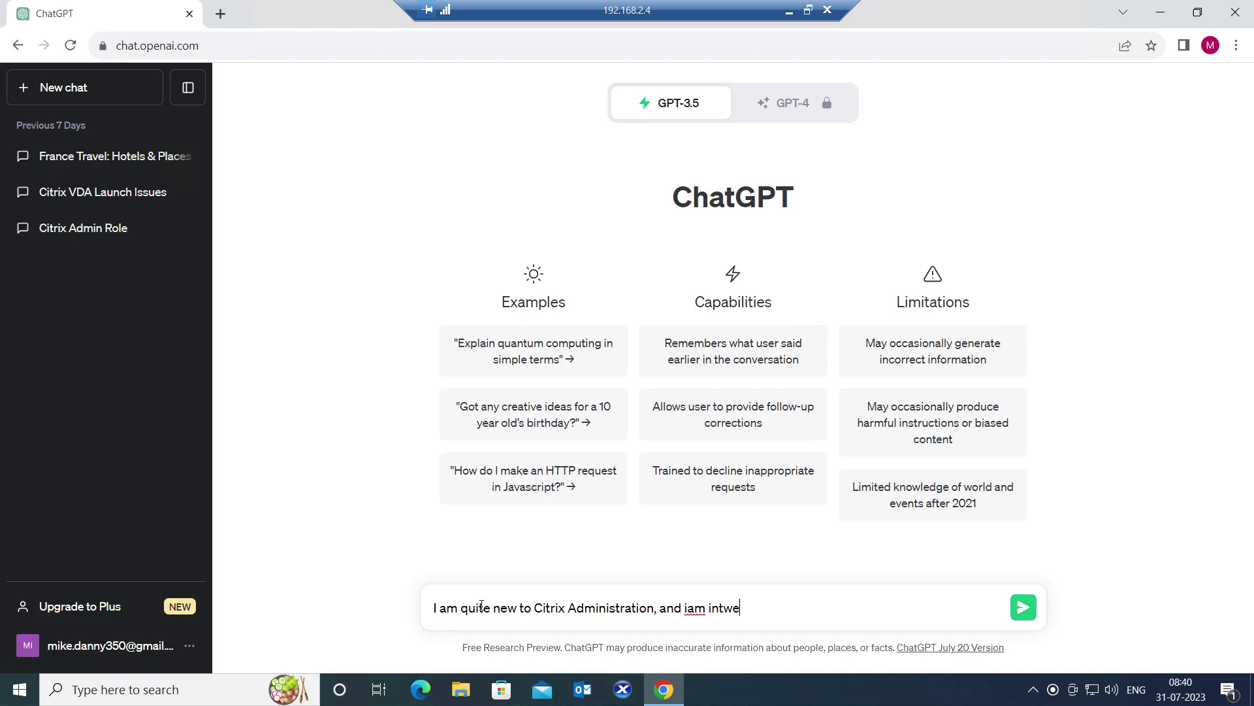
key(BackSpace)
key(BackSpace)
key(BackSpace)
key(BackSpace)
key(BackSpace)
key(BackSpace)
key(BackSpace)
text(am )
text(interesty)
key(BackSpace)
key(BackSpace)
text(ted to learn m)
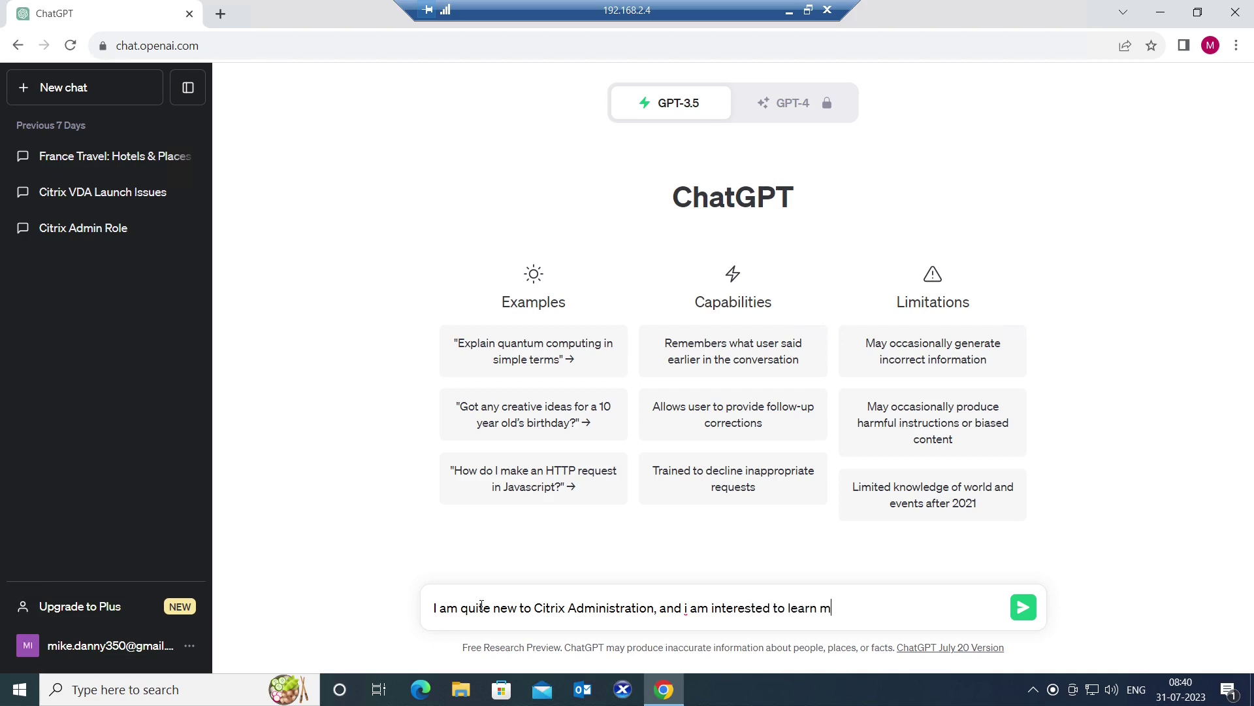
text(ore abou)
text(t it, )
text(Could)
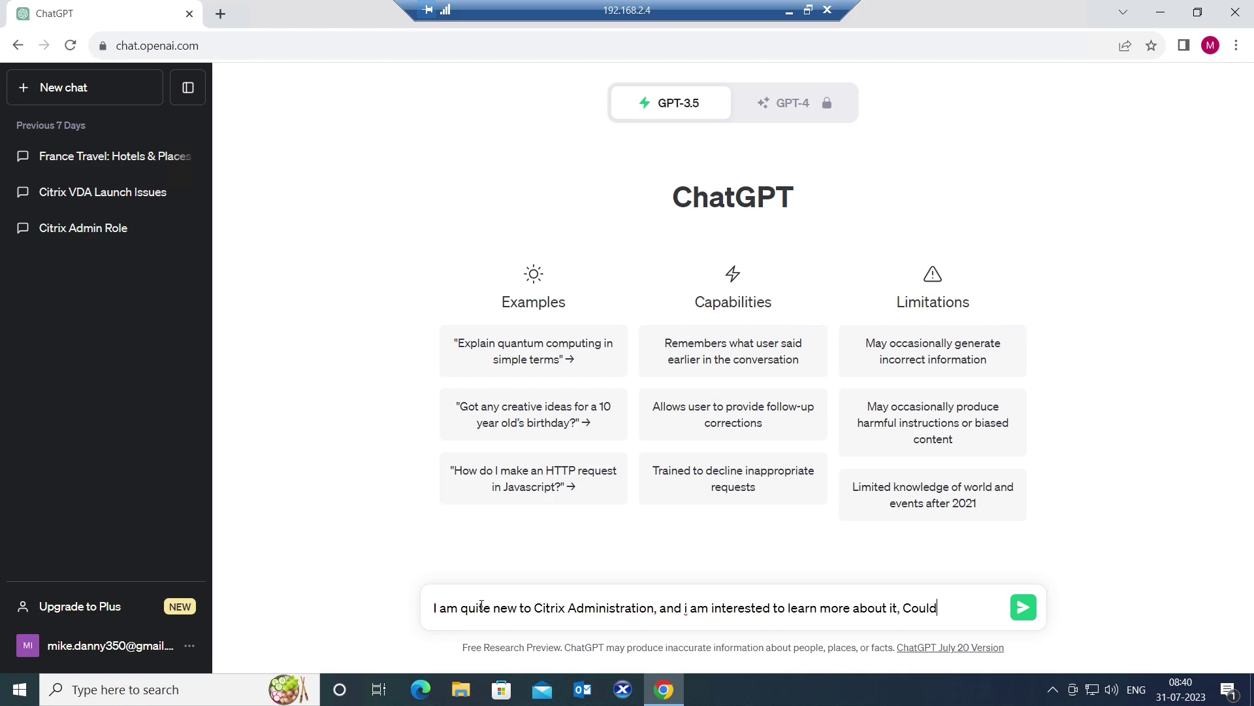
text( you please)
text( explain wha)
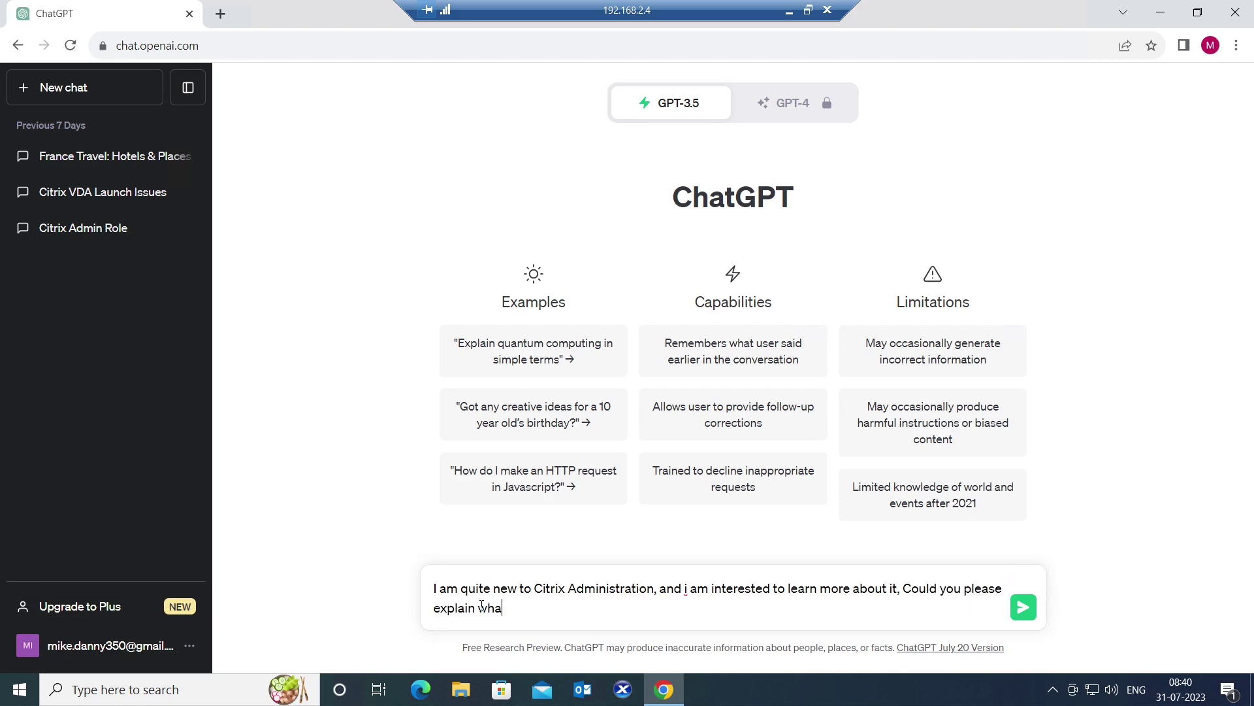
text(t is this)
text( technilog)
text(y)
key(BackSpace)
key(BackSpace)
key(BackSpace)
key(BackSpace)
text(ology ab)
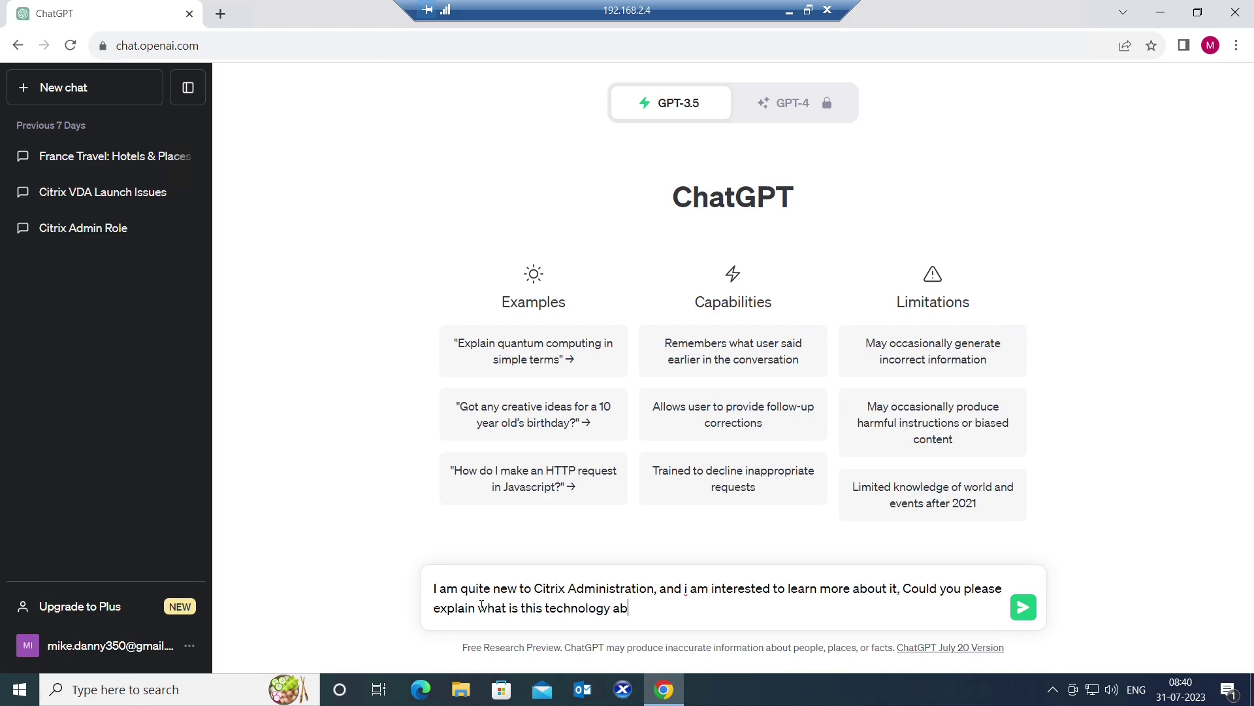
text(out in)
text( afew l)
text(ines )
text(?)
Send the Citrix question, then select and deselect ChatGPT's four-paragraph answer
key(Return)
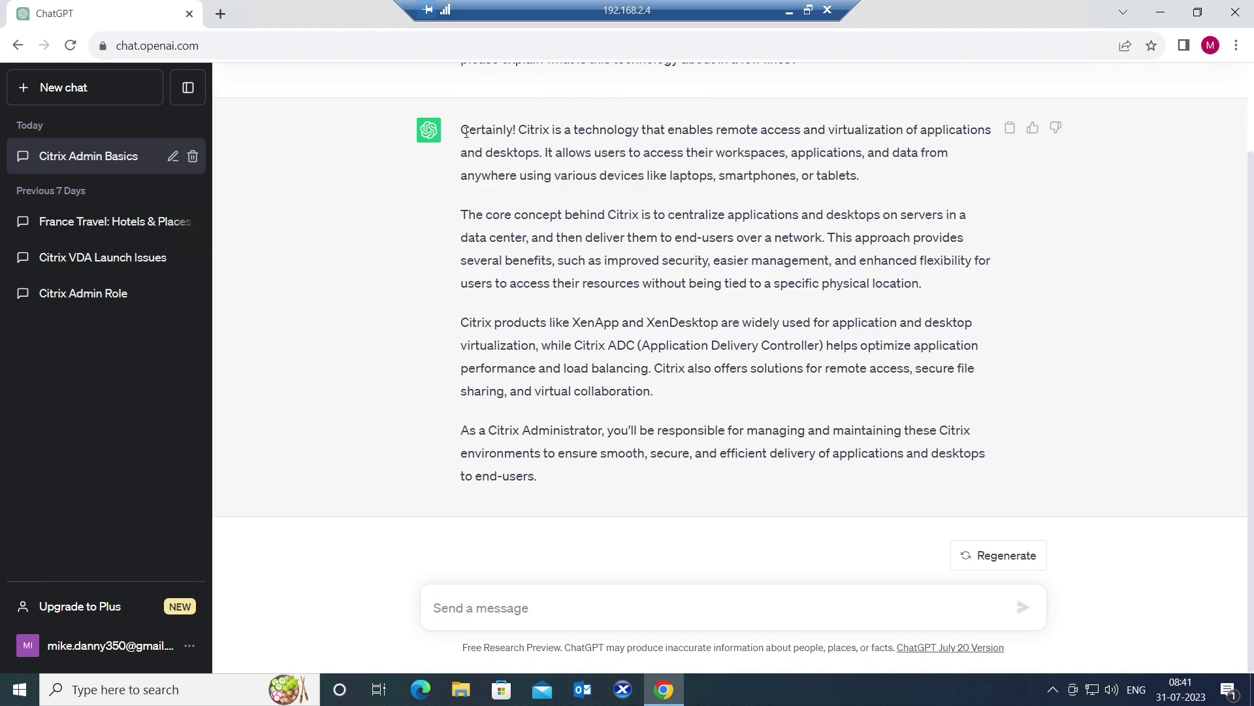
drag(462, 130, 698, 494)
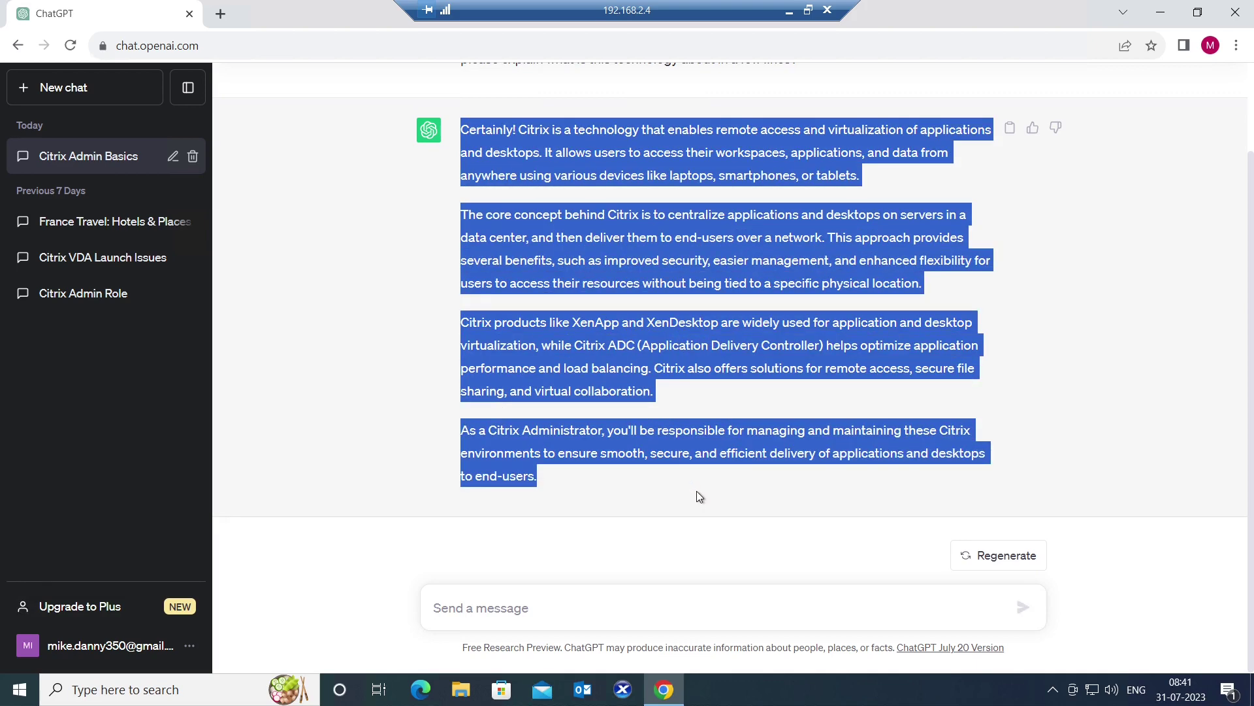
click(710, 406)
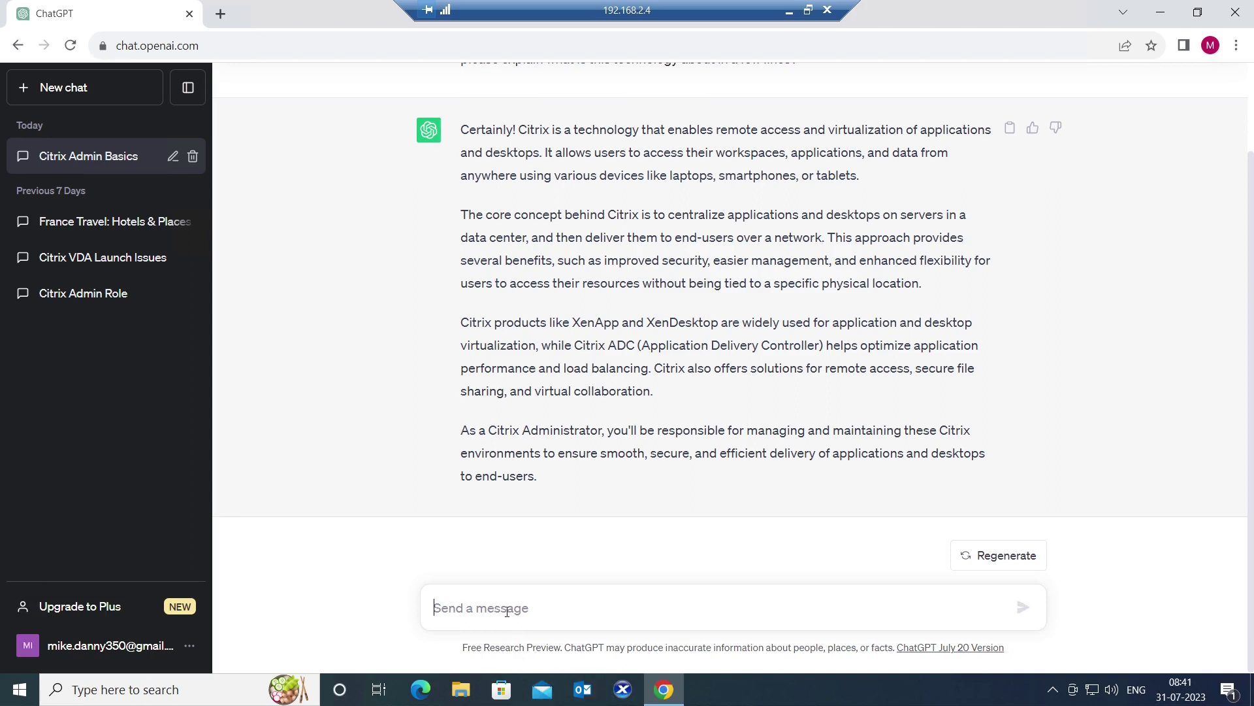
text(Plea)
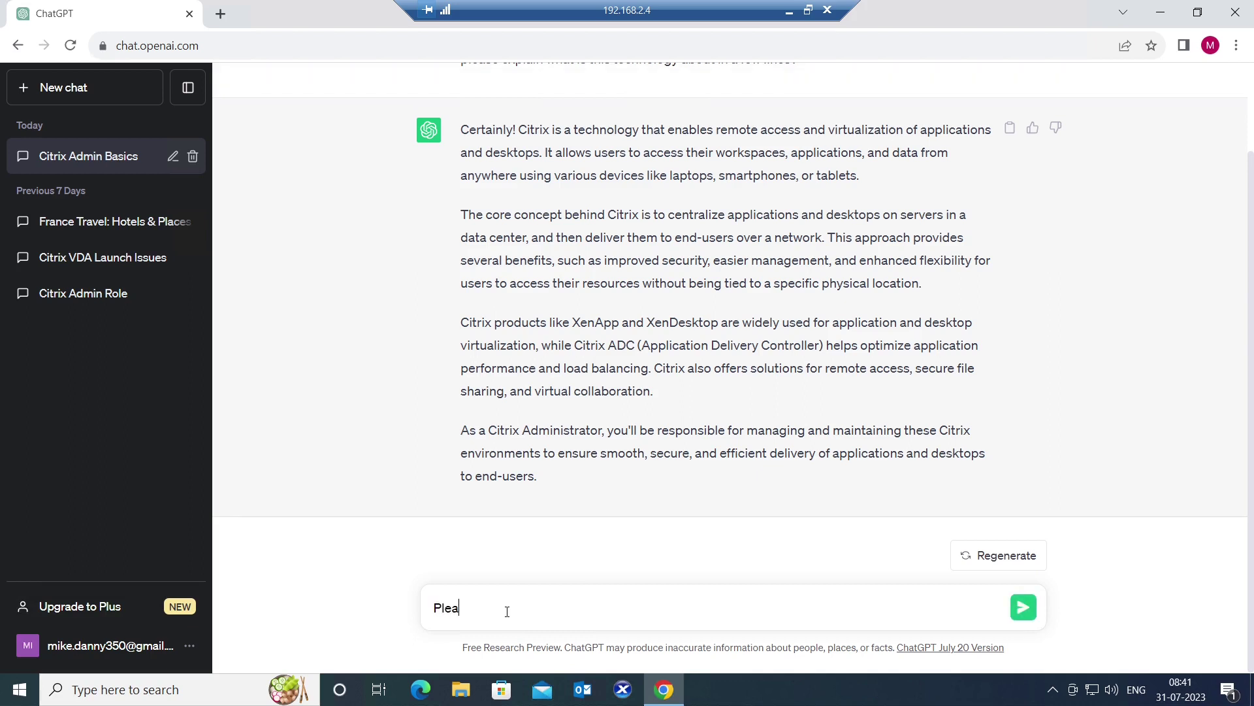
text(se ecz)
Write the follow-up asking to explain Citrix for a 7-year-old 5th grader, correcting typos
key(BackSpace)
text(xplain th)
text(e same in)
key(BackSpace)
key(BackSpace)
key(BackSpace)
text(l)
text(ik)
key(BackSpace)
key(BackSpace)
text(to )
text(the ki)
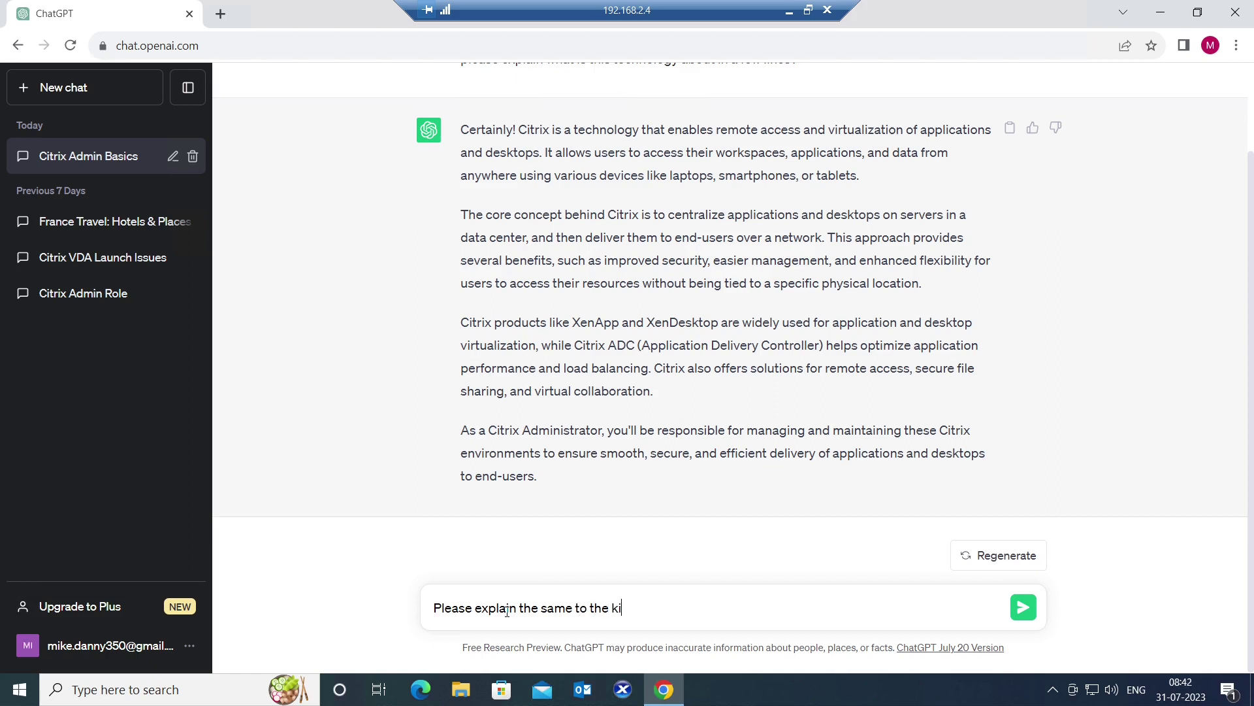
text(d who is )
text(just )
text(7 years o)
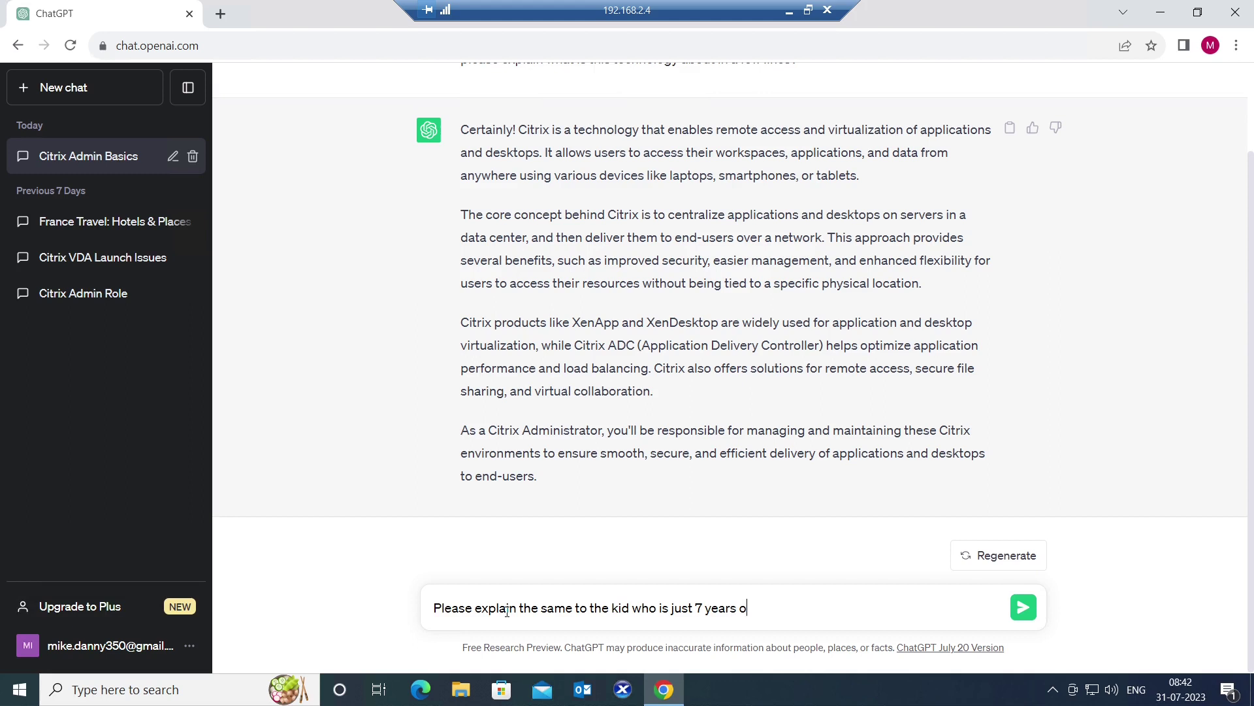
text(ld or )
text(he or s)
text(he is in )
text(5h )
text(grade)
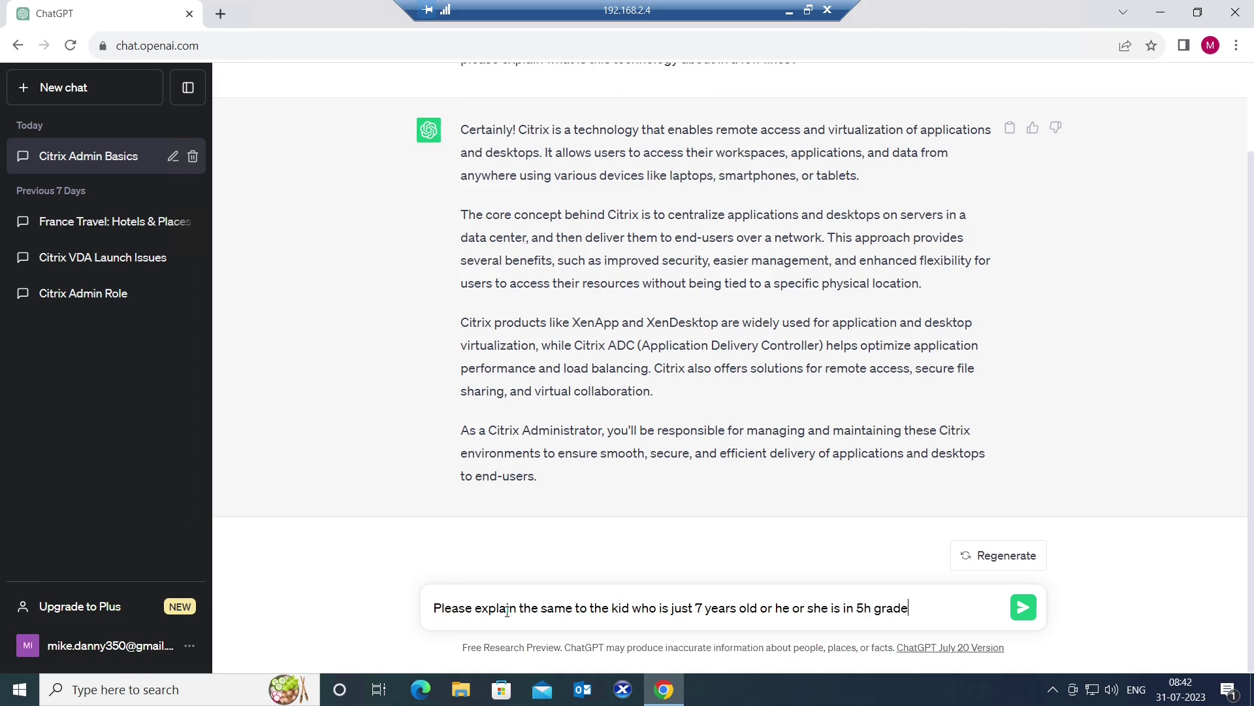
key(BackSpace)
key(BackSpace)
key(BackSpace)
key(BackSpace)
key(BackSpace)
key(BackSpace)
key(BackSpace)
text(th)
text(grad)
text(e?)
Send the 7-year-old follow-up question to ChatGPT
key(Return)
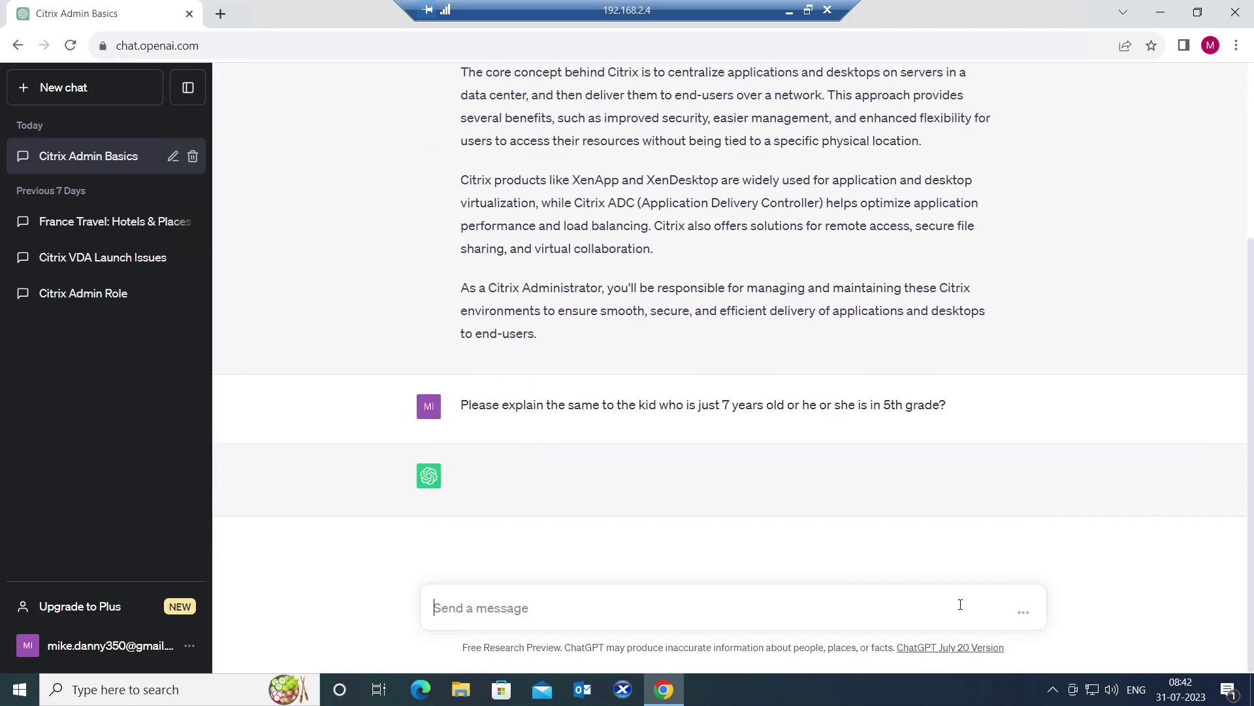